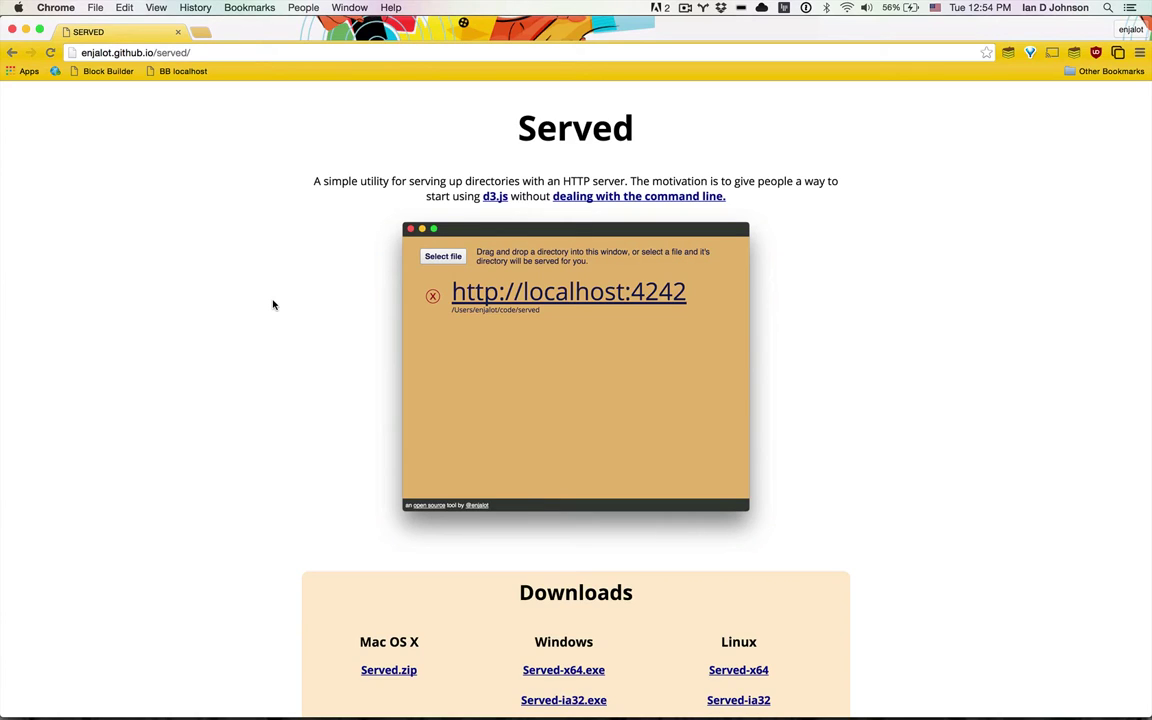
Step: Load bl.ocks.org/mbostock in a new Chrome tab from the 'bl.' address suggestion
key(super+t)
text(bl.ocks.org/mbostock)
key(Down)
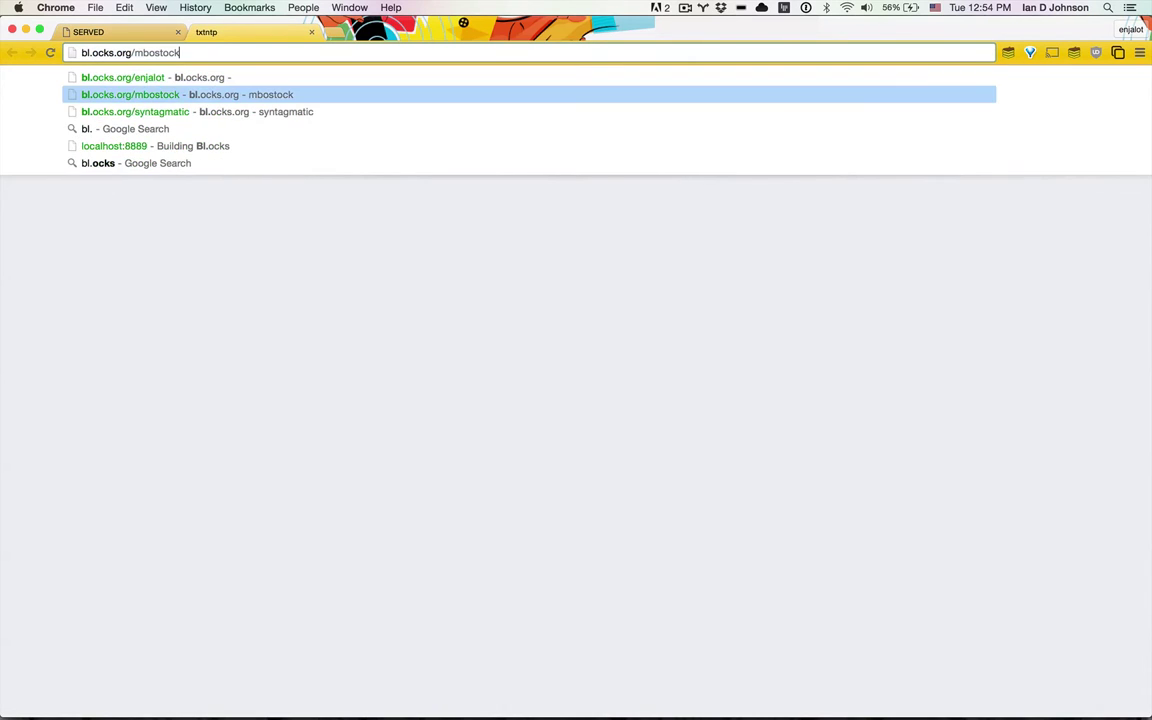
key(Return)
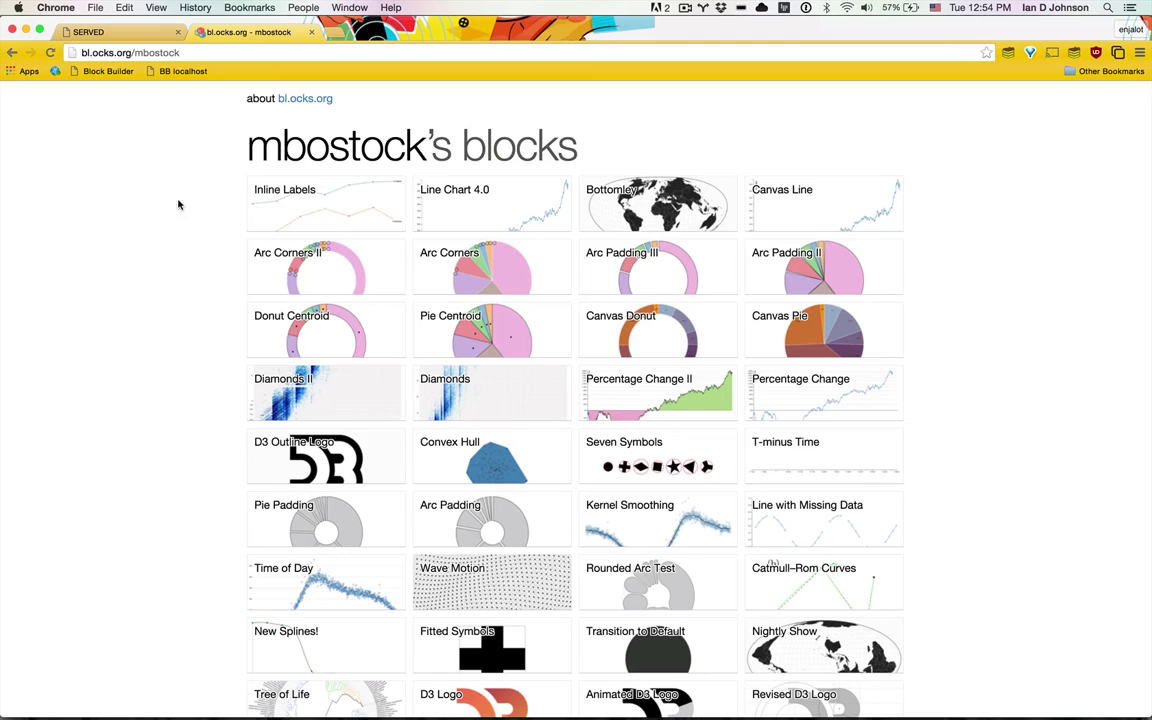
Step: Open the Inline Labels block and scroll through its Apples and Bananas chart and index.html code
click(316, 206)
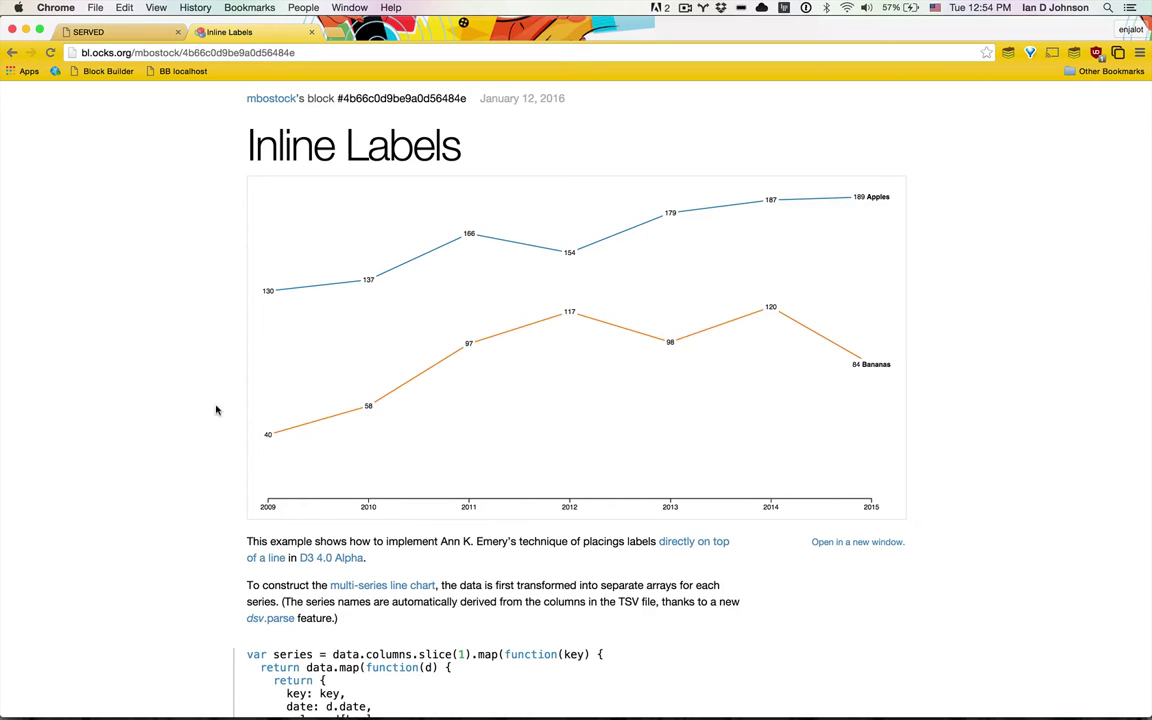
scroll(185, 453, down, 8)
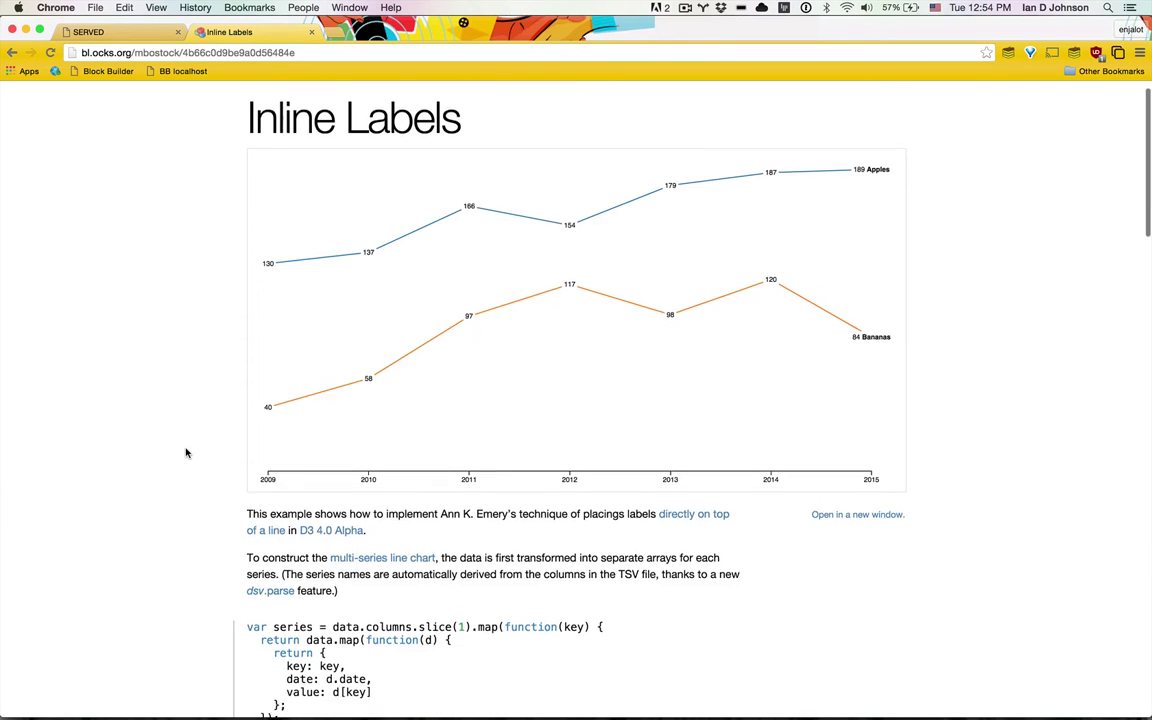
scroll(185, 453, down, 16)
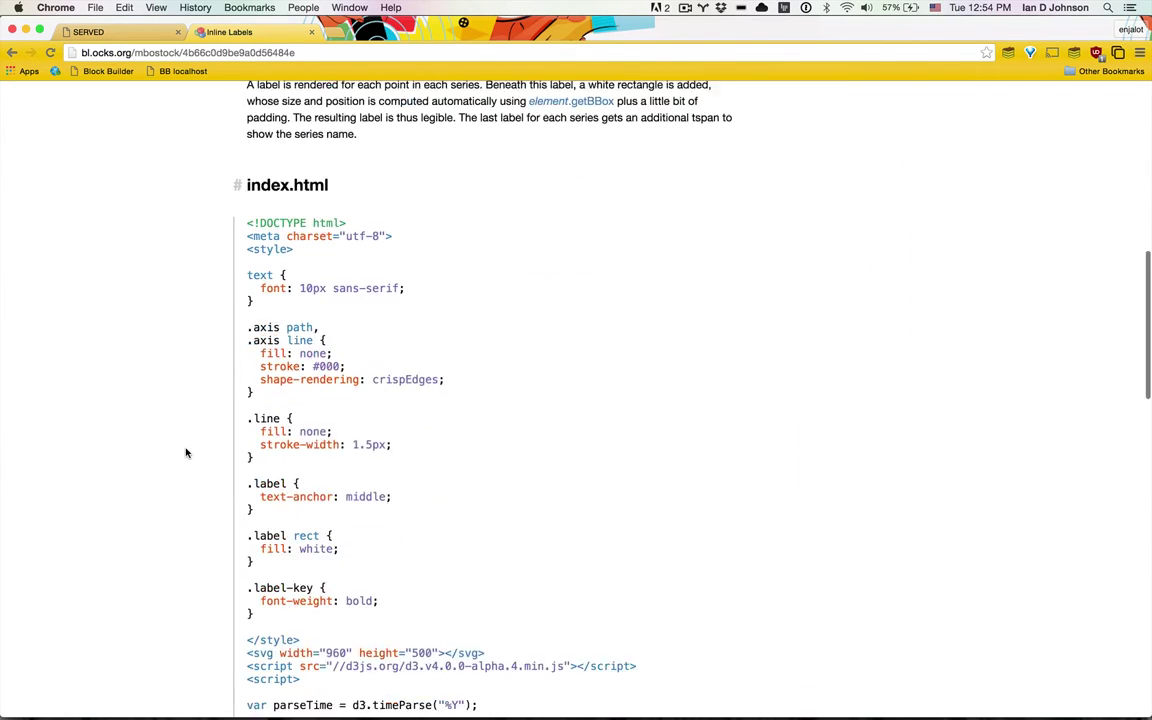
scroll(320, 433, down, 6)
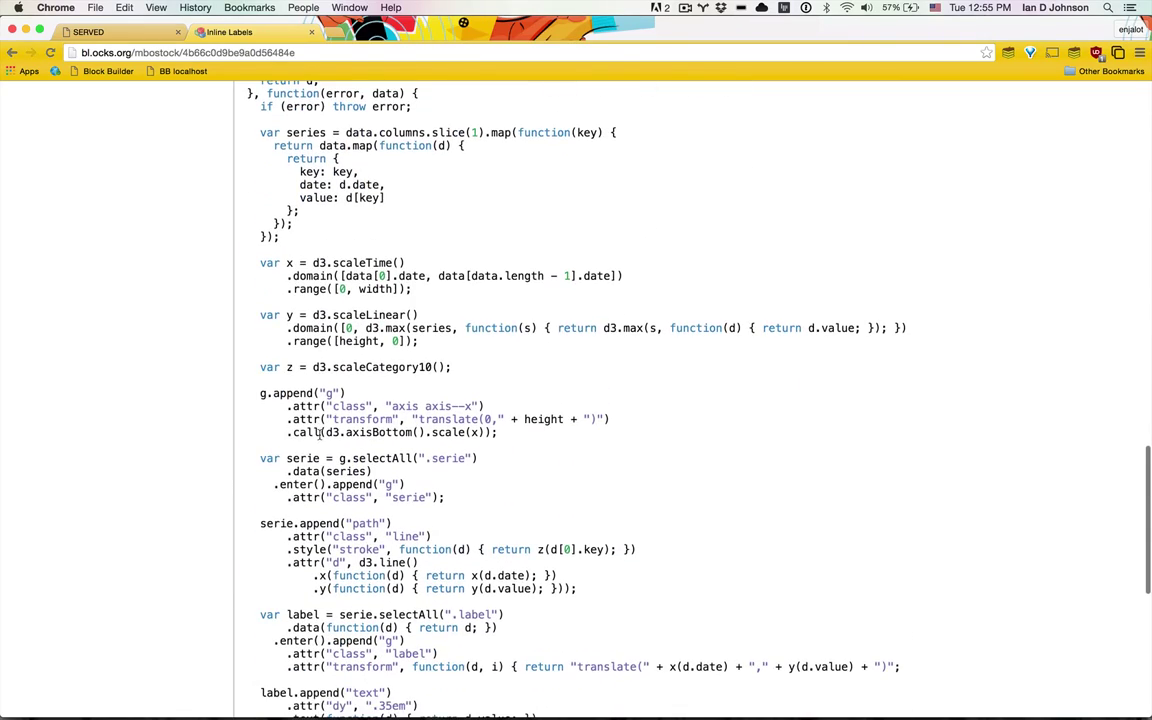
scroll(206, 558, down, 8)
scroll(207, 560, up, 20)
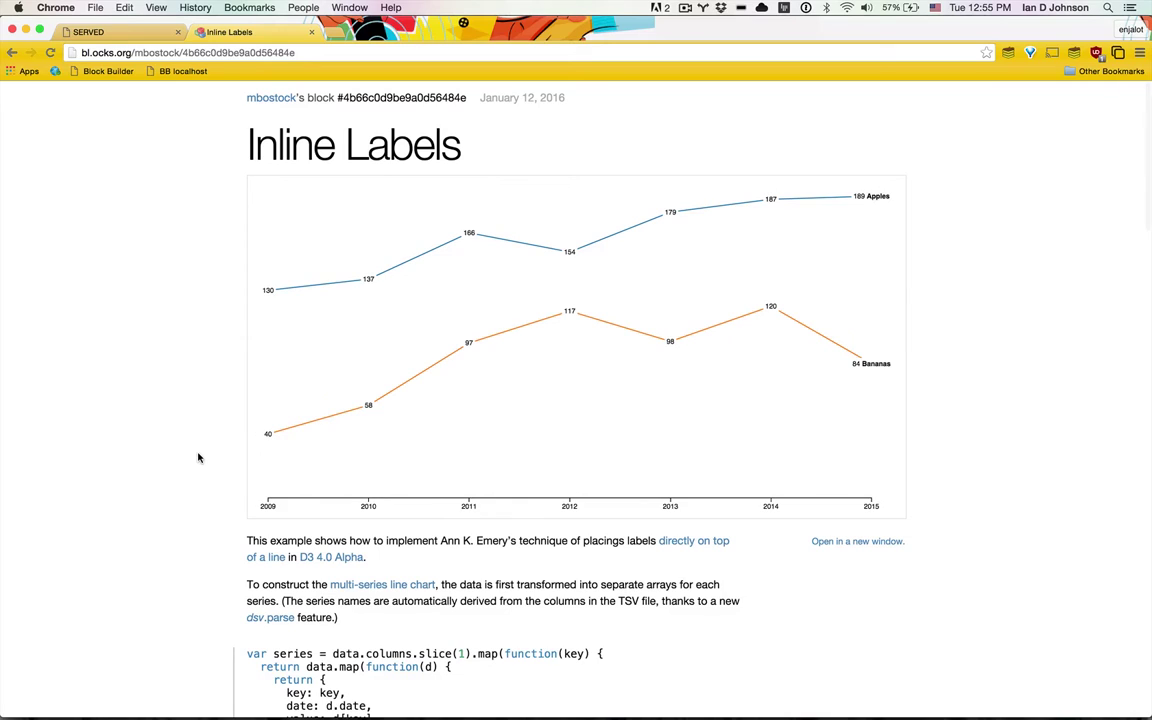
Step: Go to the block's GitHub gist and download it as a ZIP archive
click(397, 98)
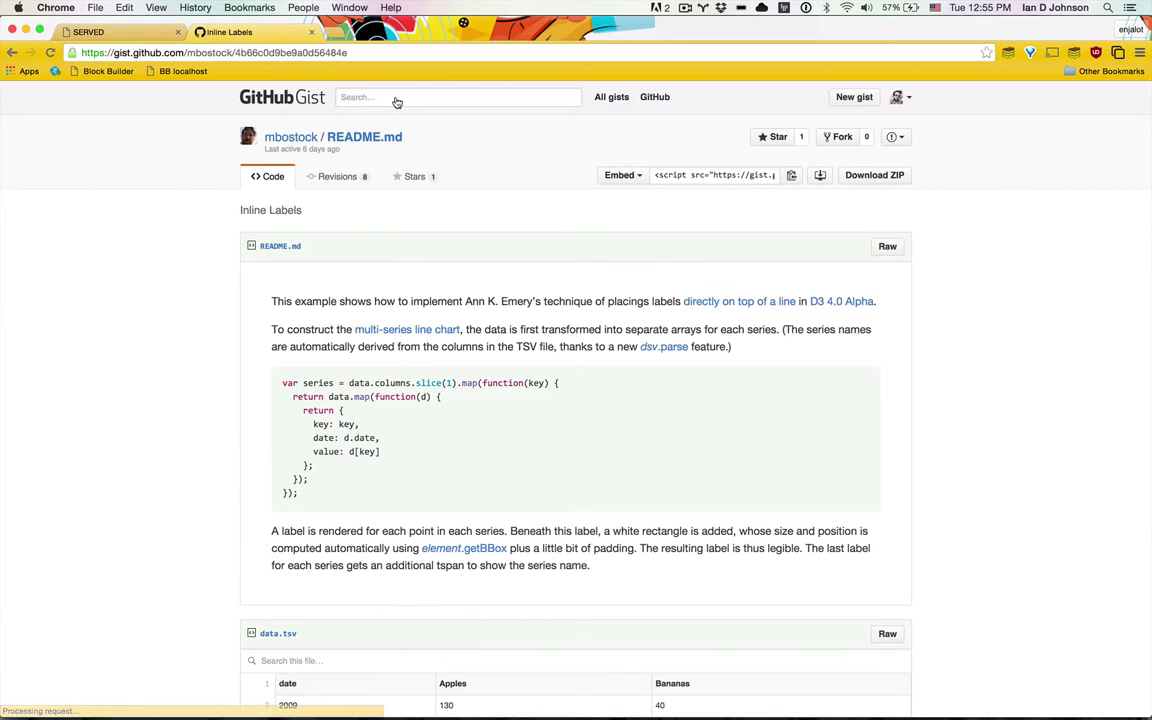
click(889, 175)
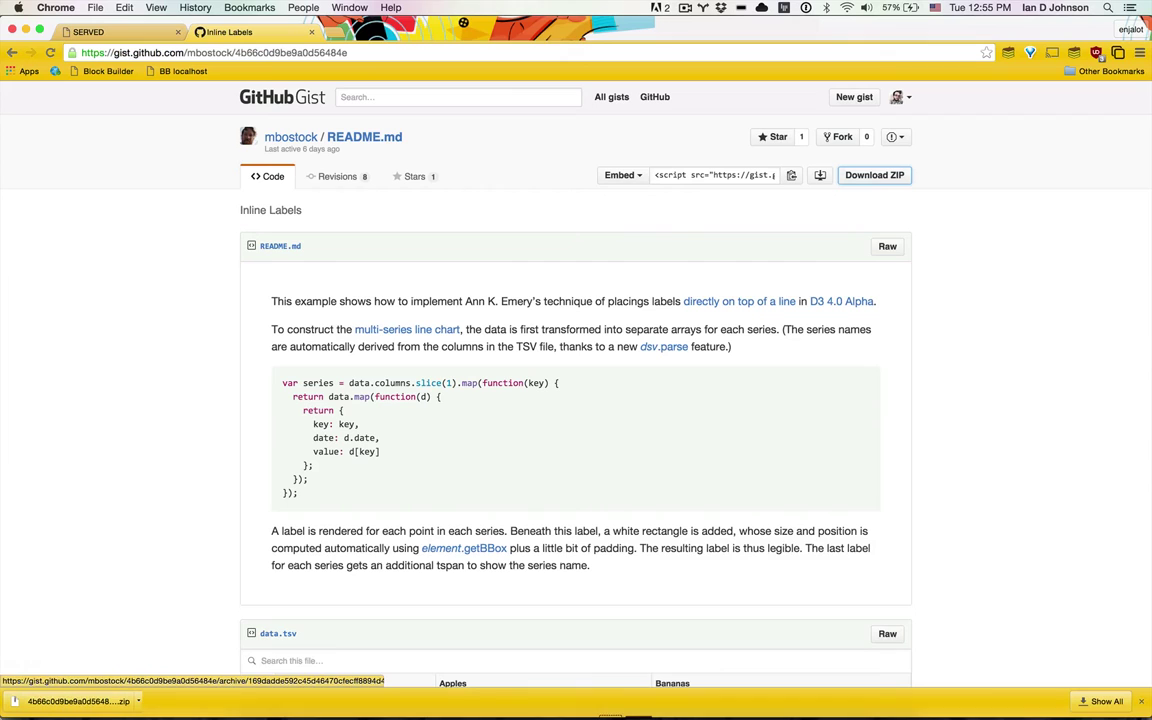
Step: Unzip the gist download and open its index.html locally, which shows a blank page
click(72, 701)
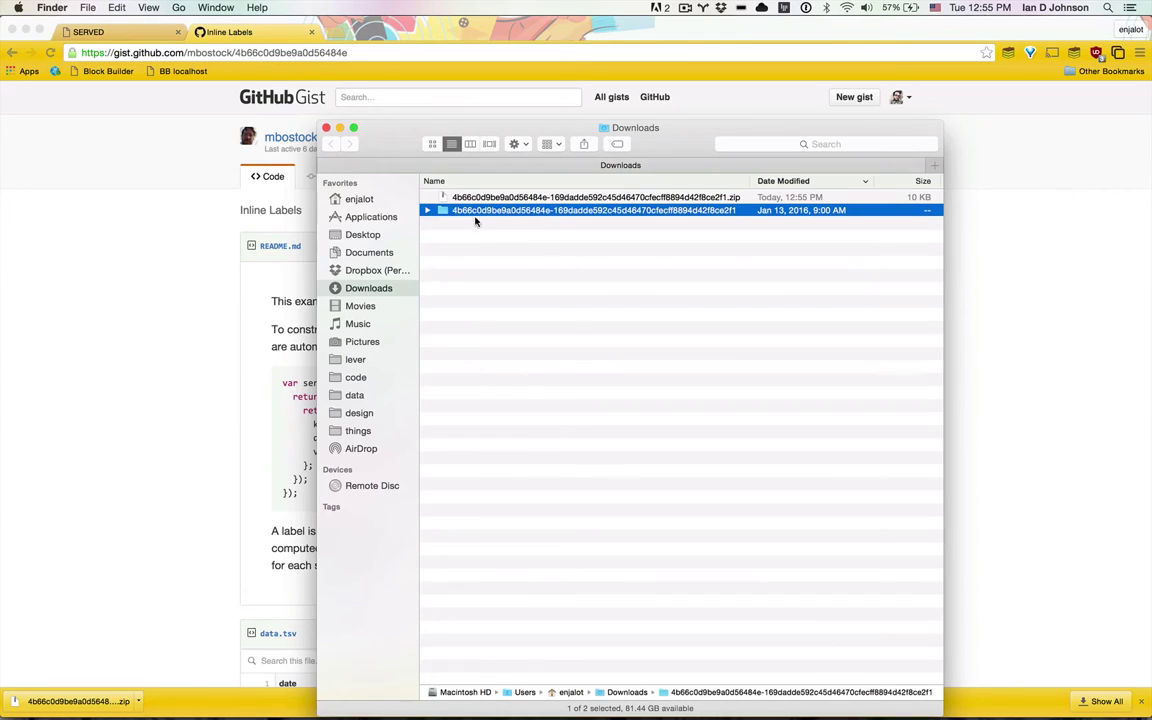
click(427, 211)
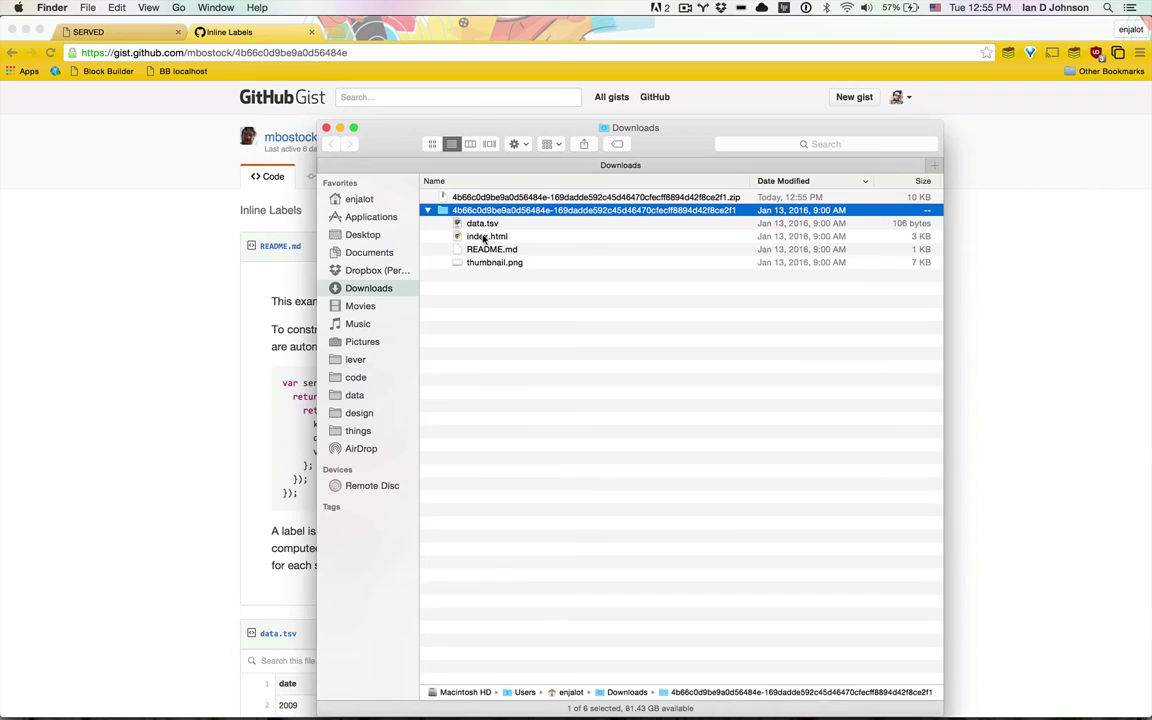
double_click(483, 237)
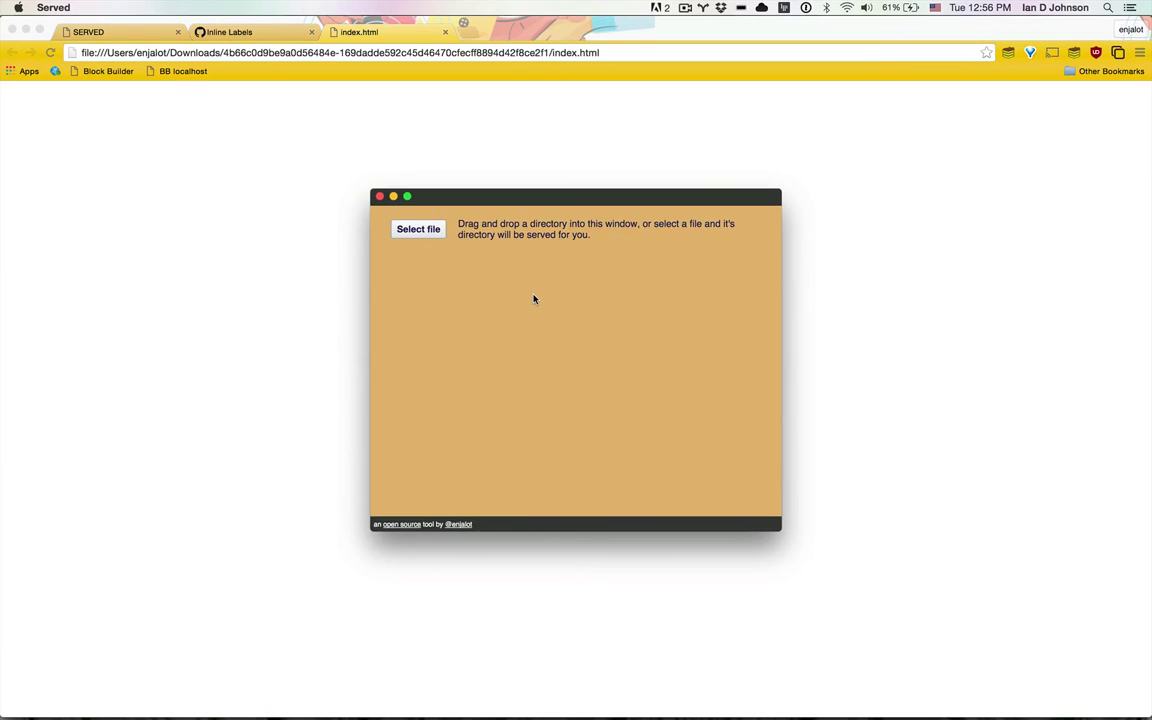
drag(490, 199, 271, 196)
key(super+Tab)
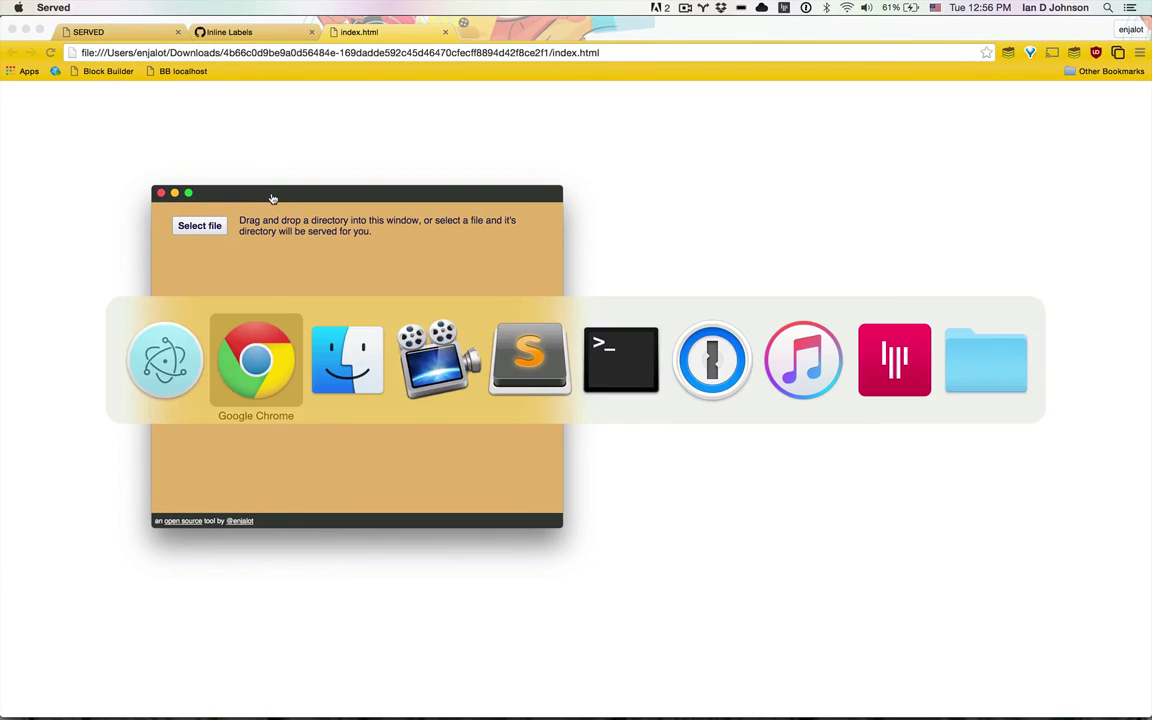
key(super+Tab)
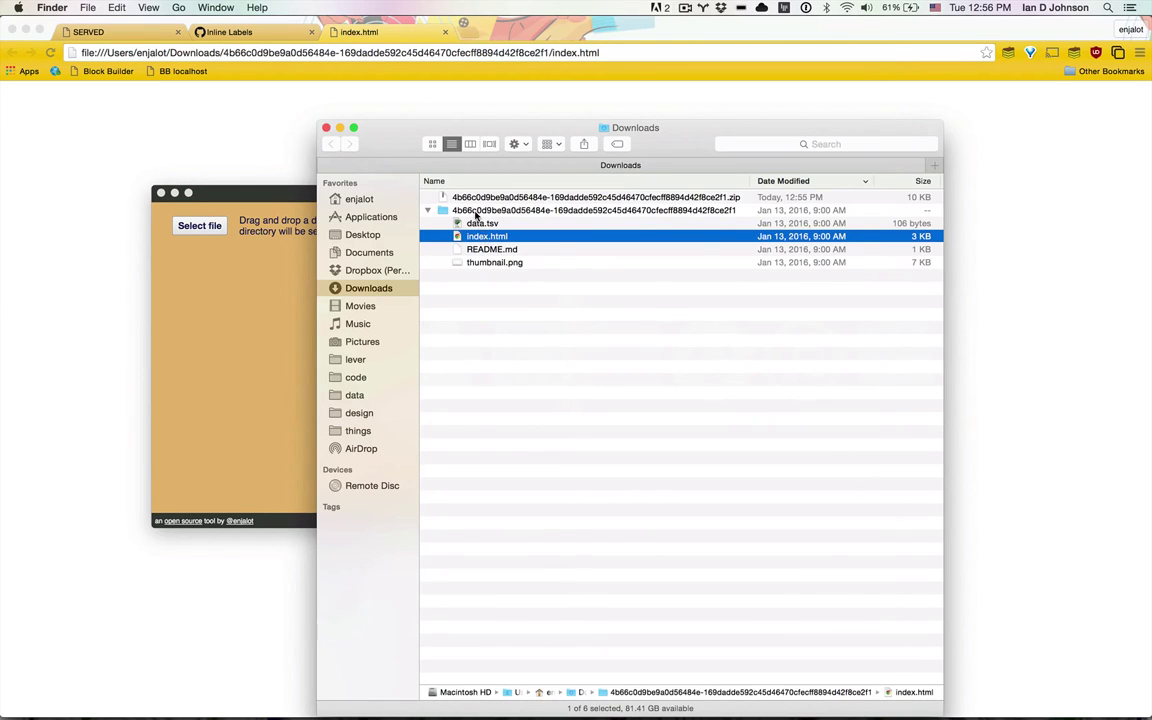
click(476, 212)
drag(484, 237, 260, 327)
click(260, 327)
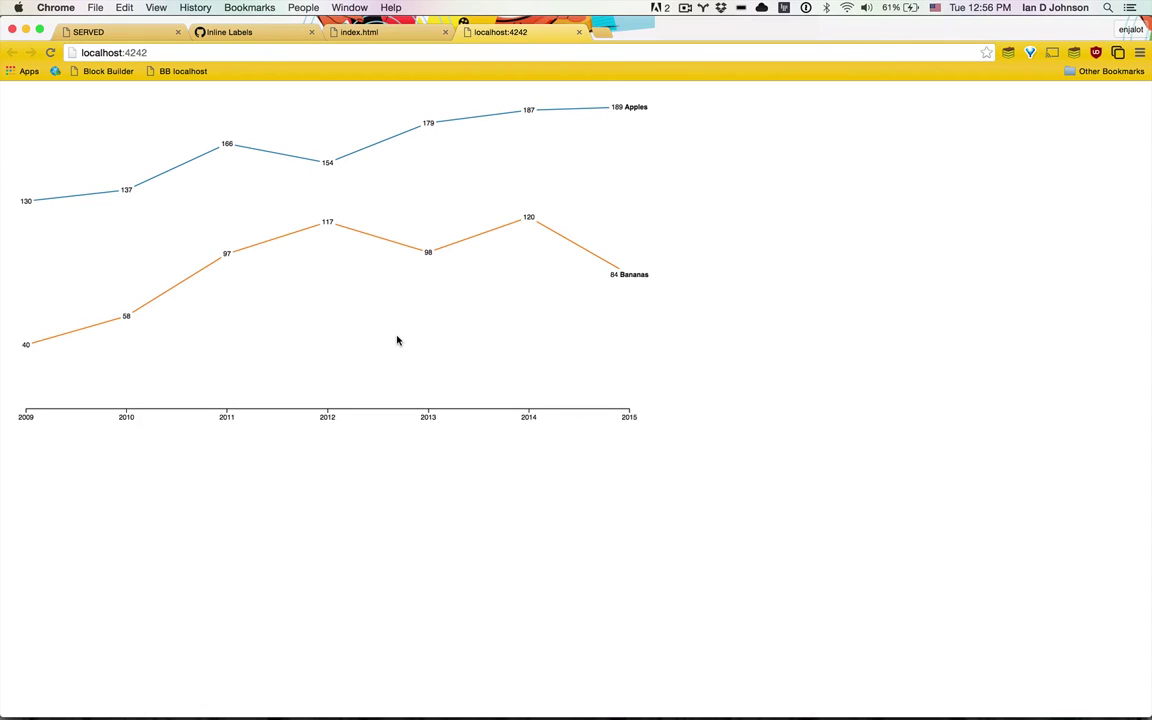
Step: Open the gist's index.html in Sublime Text from Finder
key(super+Tab)
key(super+Tab)
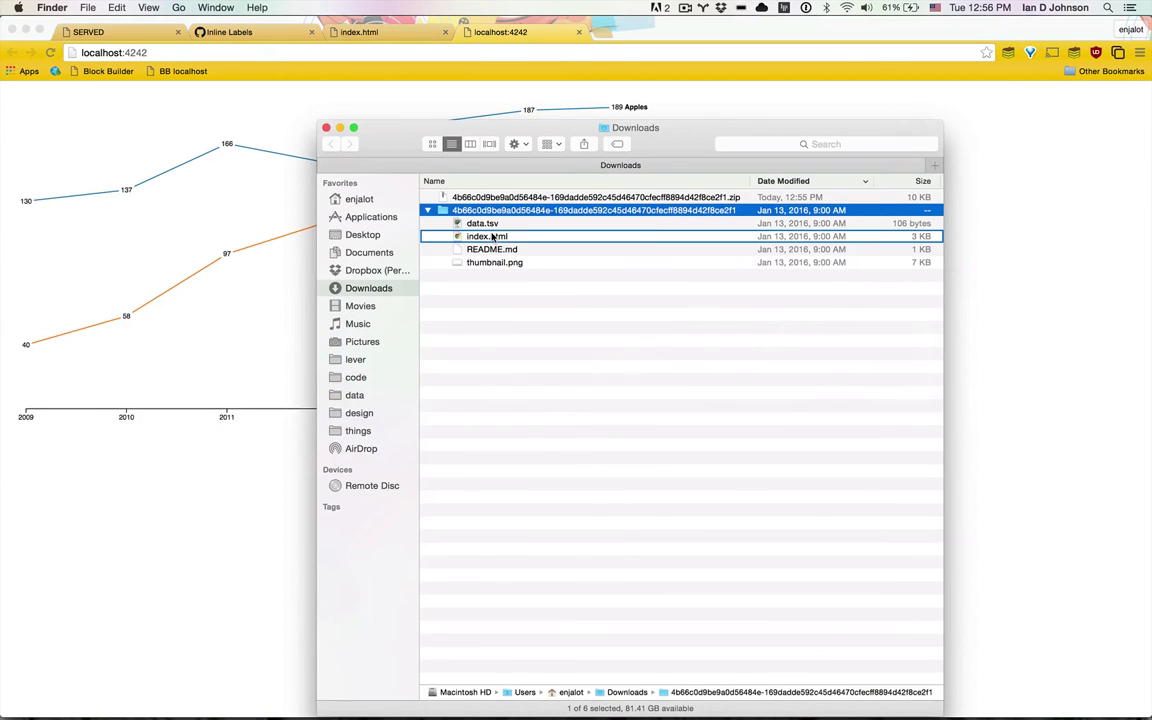
right_click(492, 236)
mouse_move(580, 252)
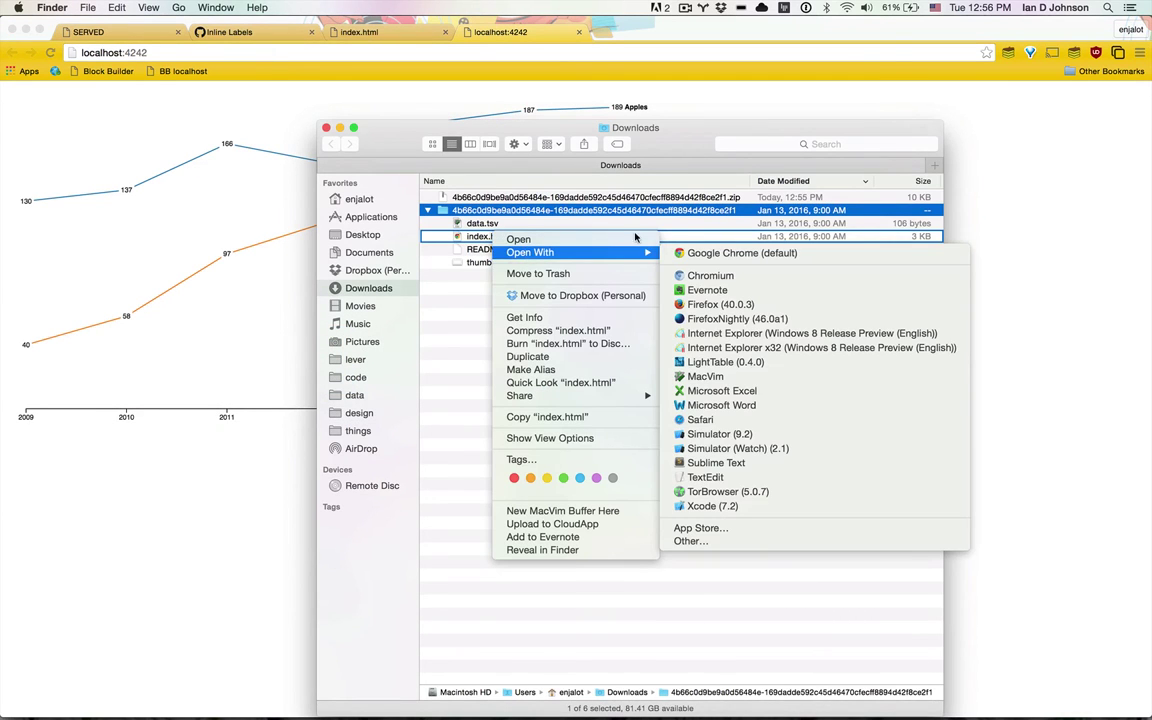
click(714, 463)
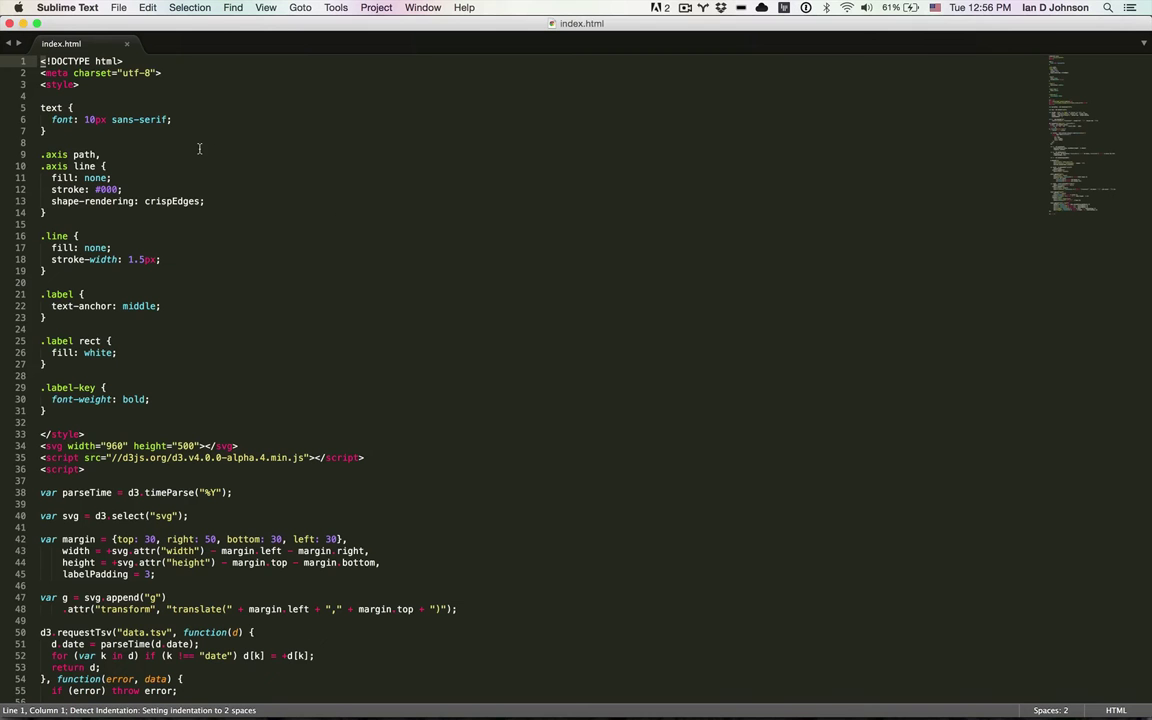
Step: Change the .axis line stroke from #000 to red
scroll(176, 244, down, 1)
click(104, 181)
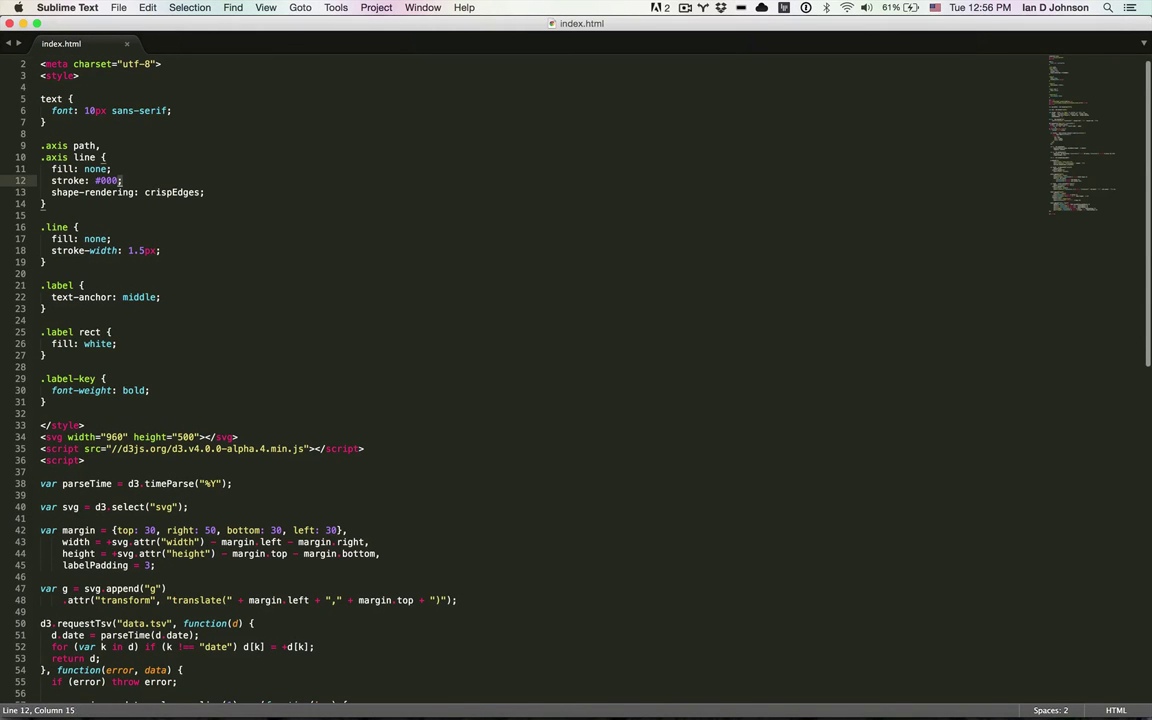
key(BackSpace)
key(Delete)
key(Delete)
key(Delete)
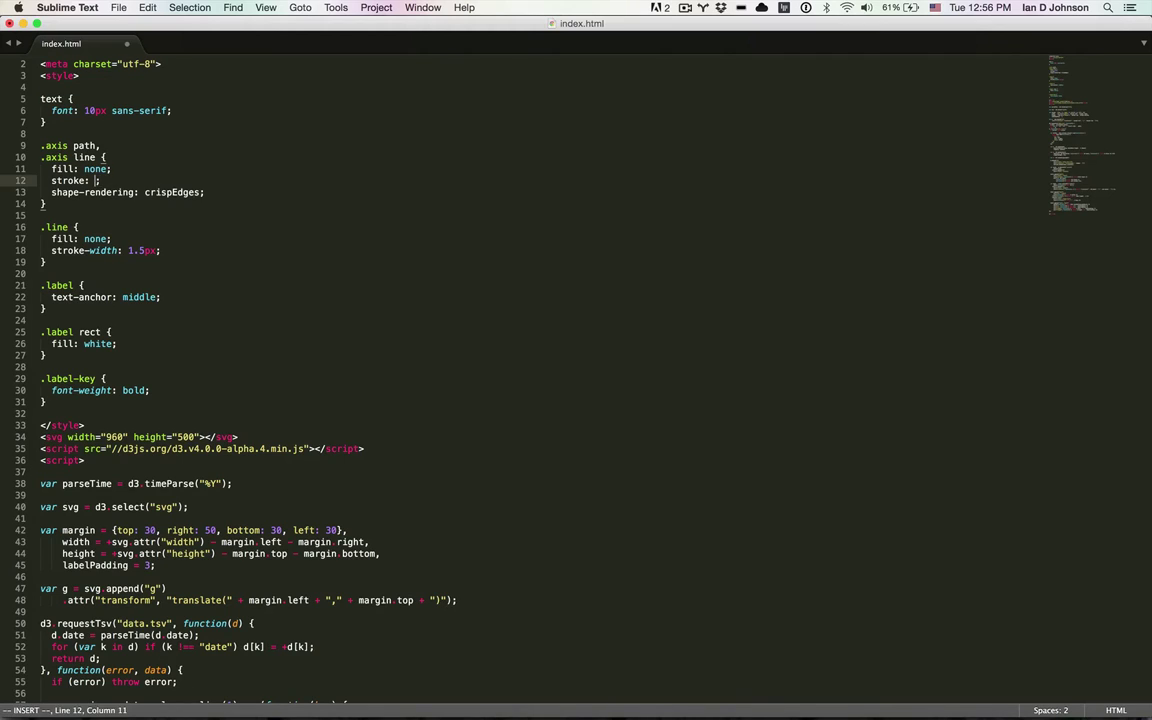
text(red)
click(107, 192)
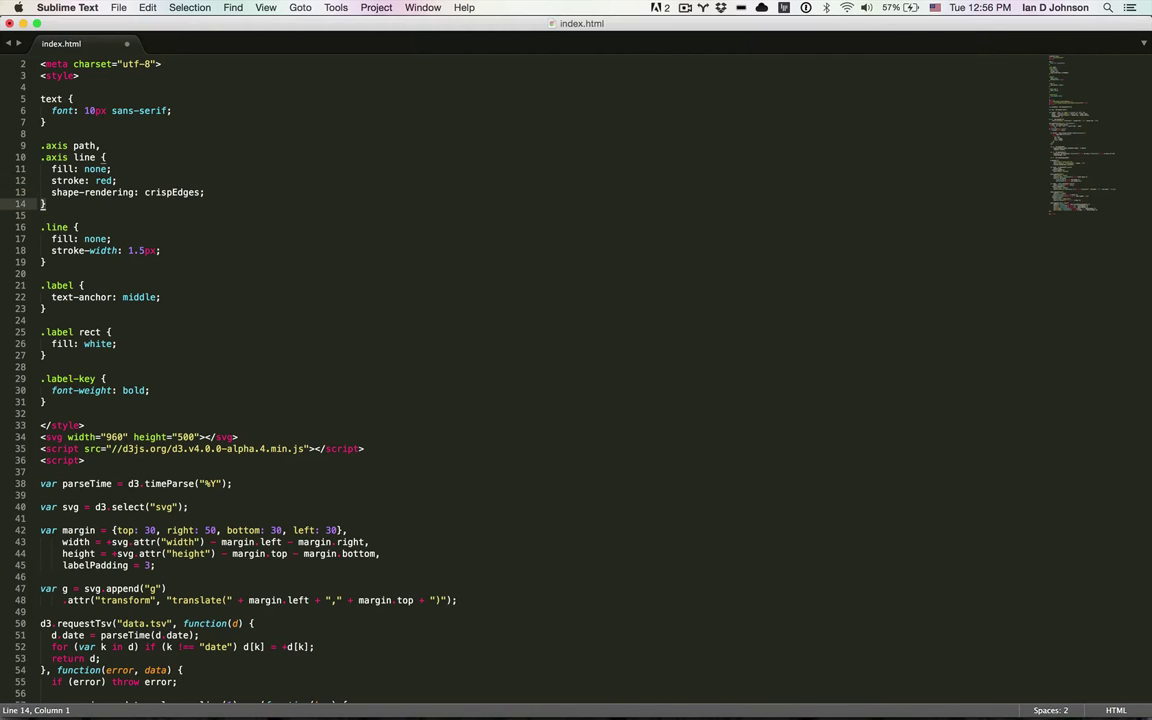
Step: Add a body rule with background-color: black and save index.html
click(42, 134)
key(shift+o)
text(body {)
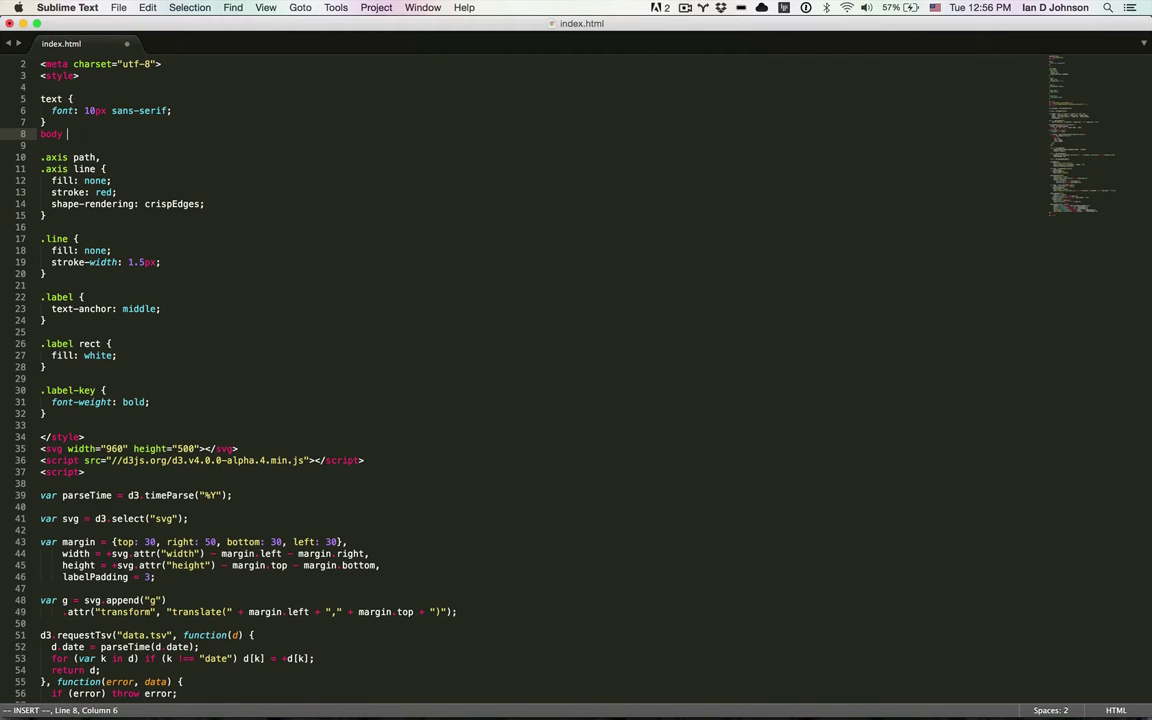
key(Return)
text(background-col)
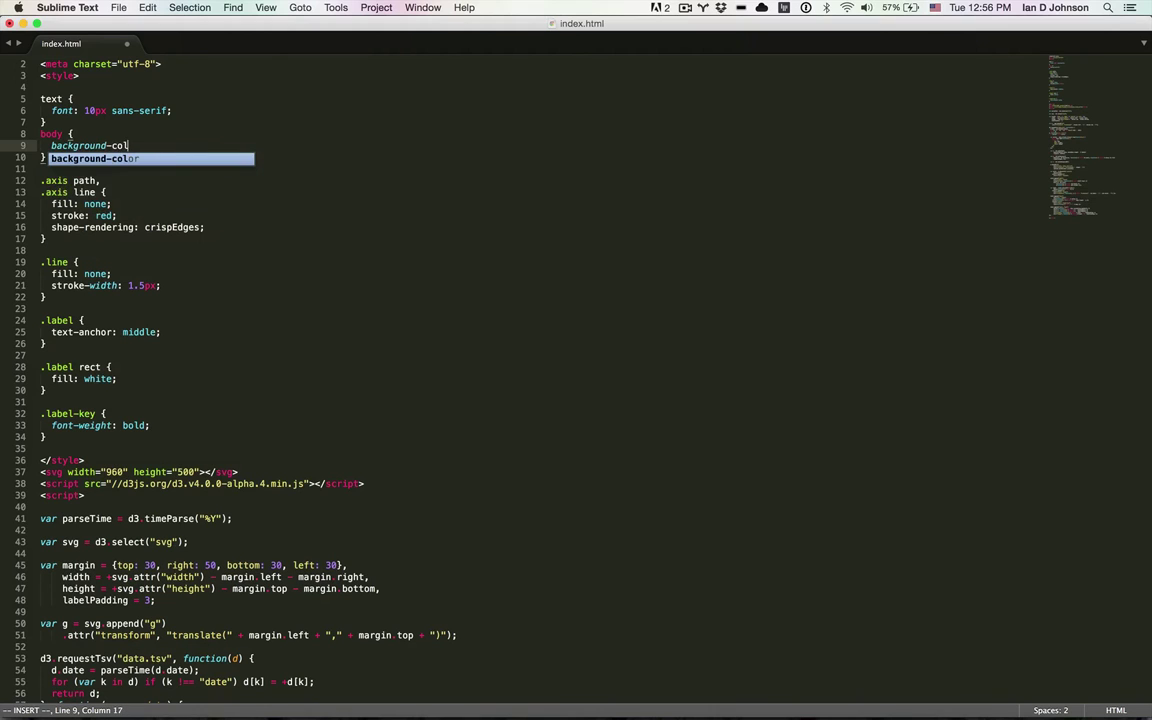
key(Return)
text(black;)
key(super+s)
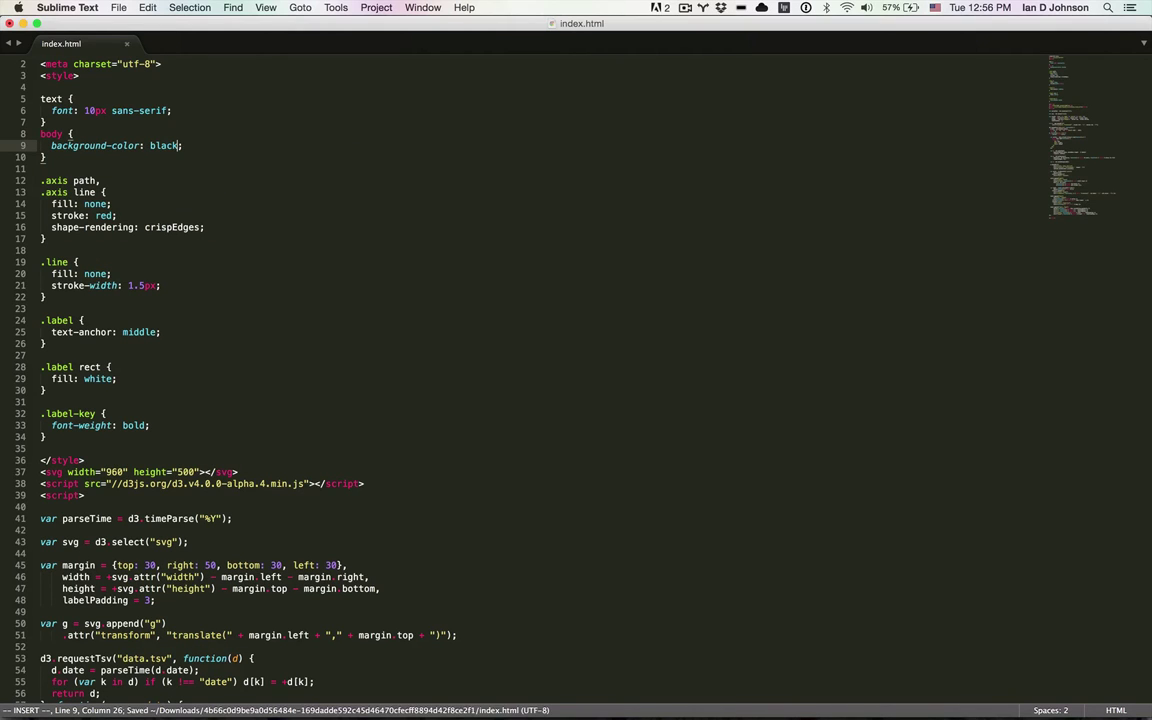
key(super+Tab)
key(super+Tab)
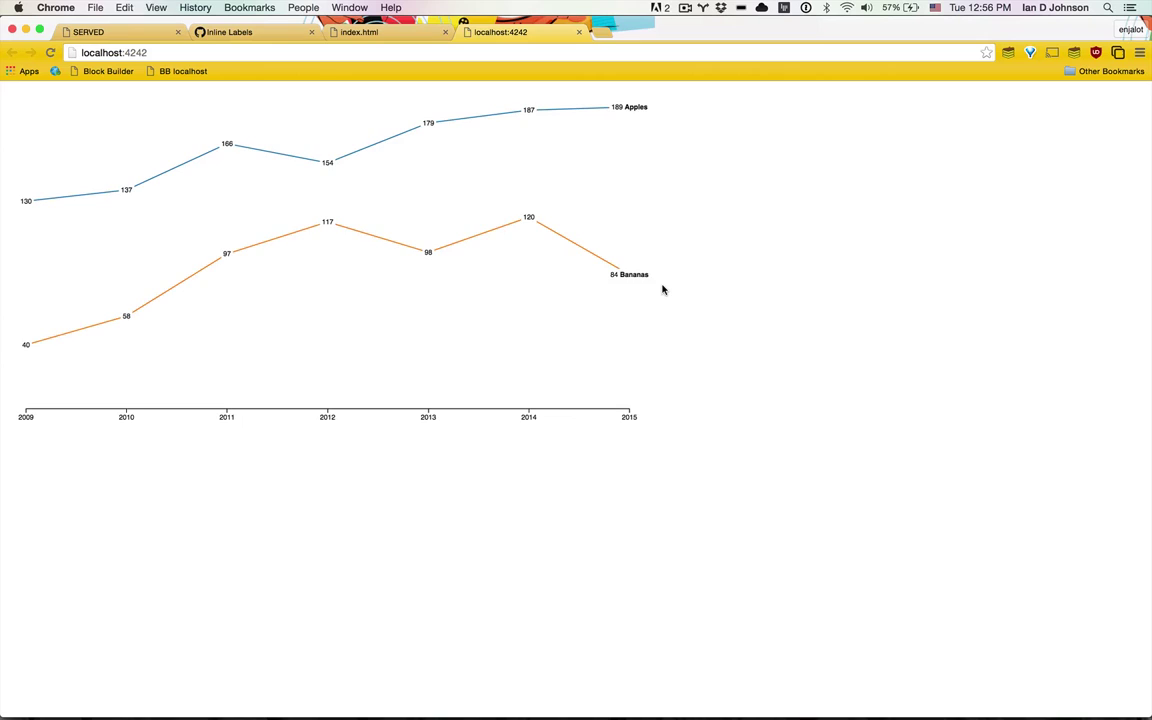
Step: Reload the localhost:4242 tab to show the black background and red axis
key(super+r)
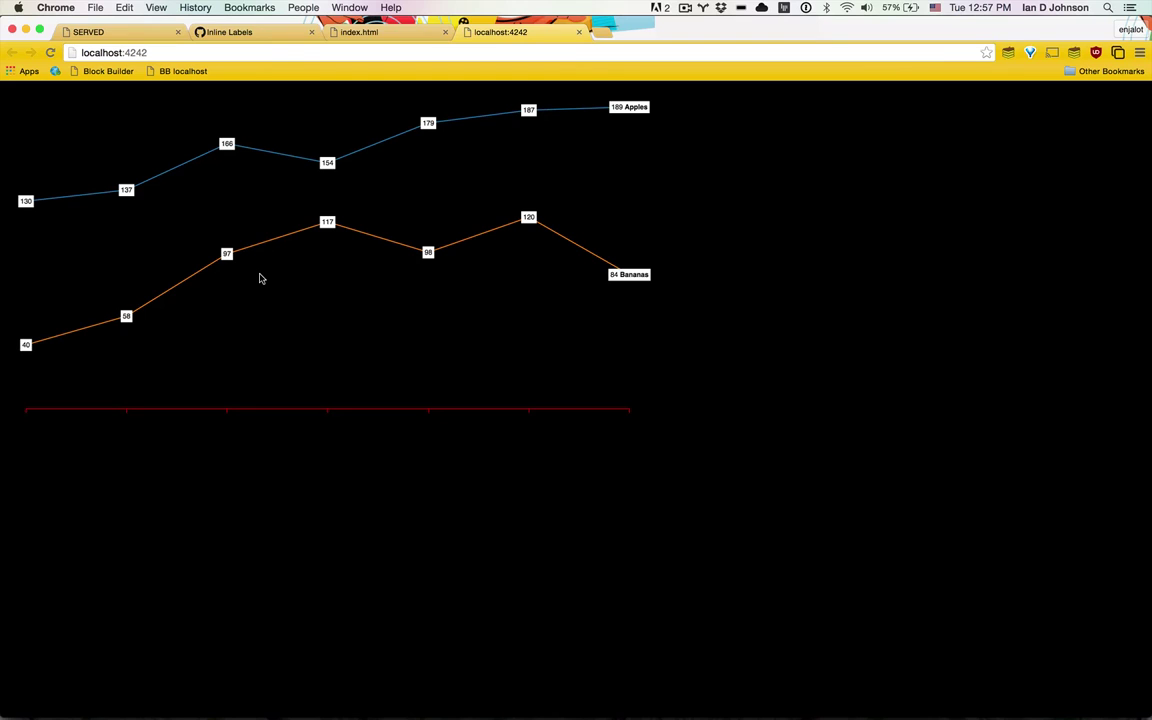
key(super+Tab)
key(super+Tab)
key(super+Tab)
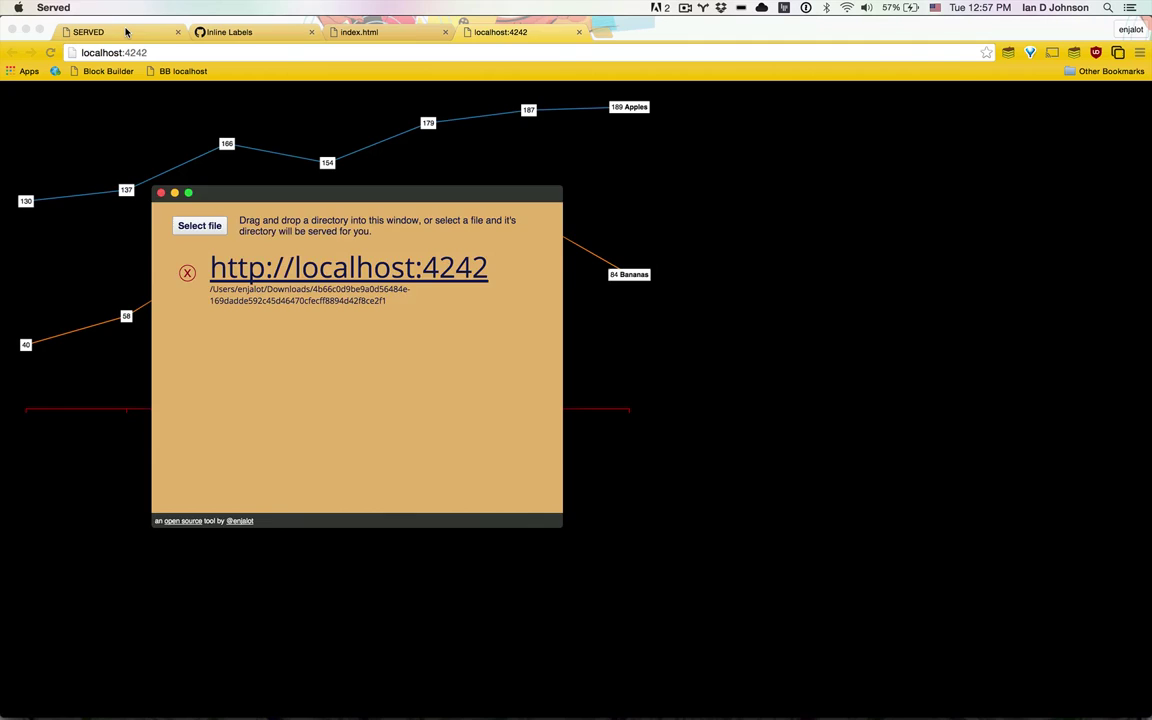
Step: Follow the SERVED page's 'open source' link and browse the GitHub repository README
click(88, 31)
scroll(303, 433, down, 5)
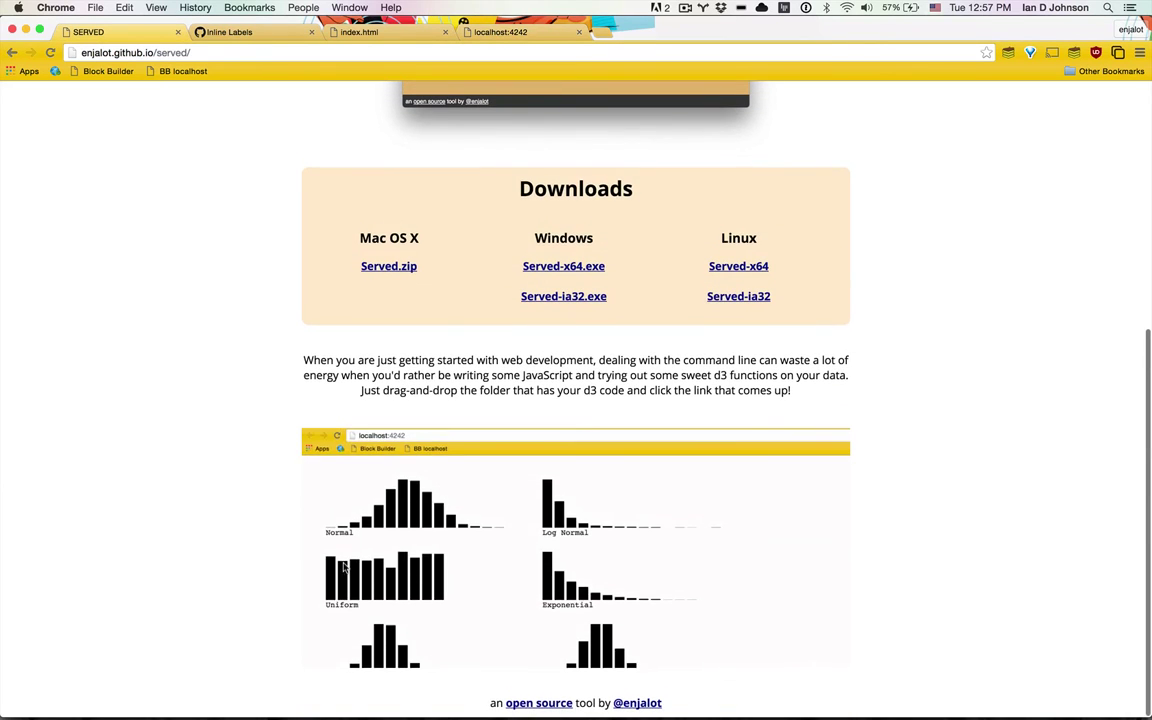
click(539, 703)
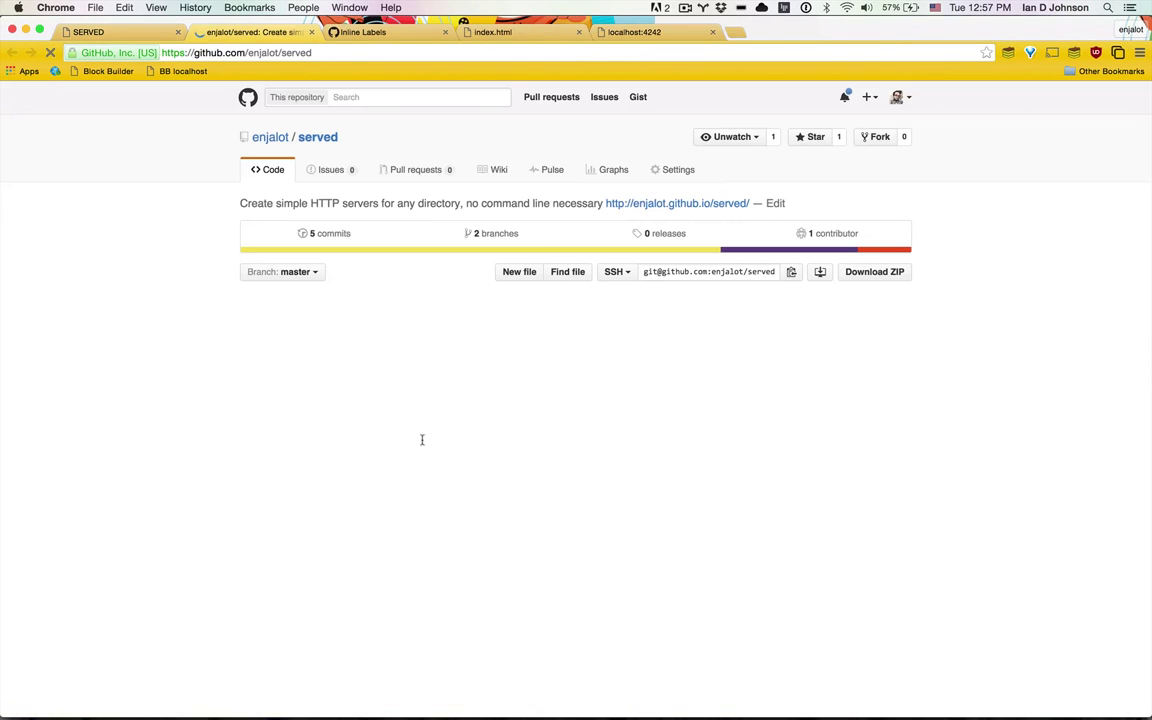
scroll(193, 444, down, 3)
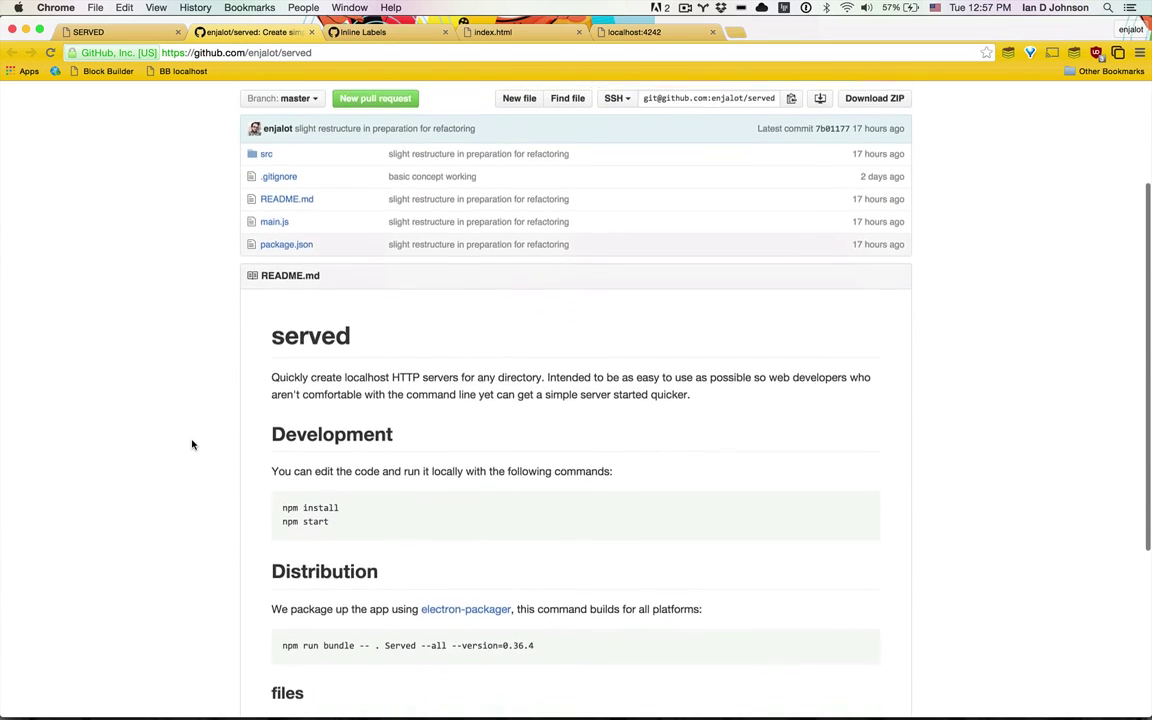
scroll(193, 444, up, 2)
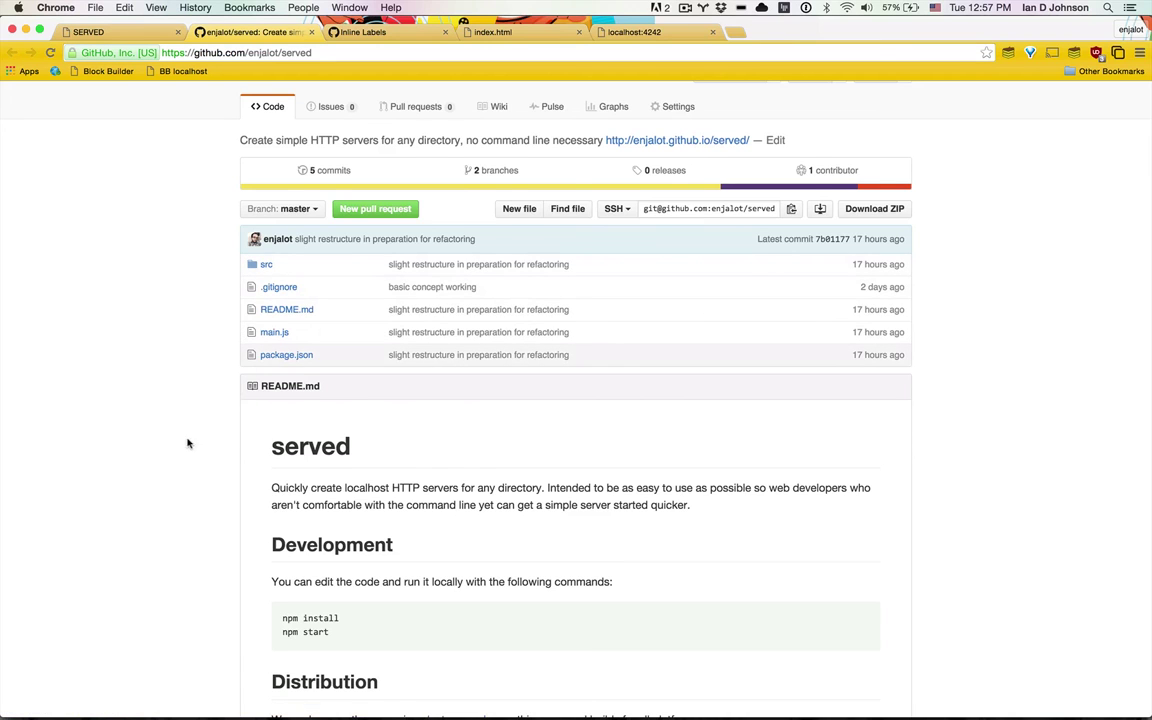
scroll(187, 444, down, 6)
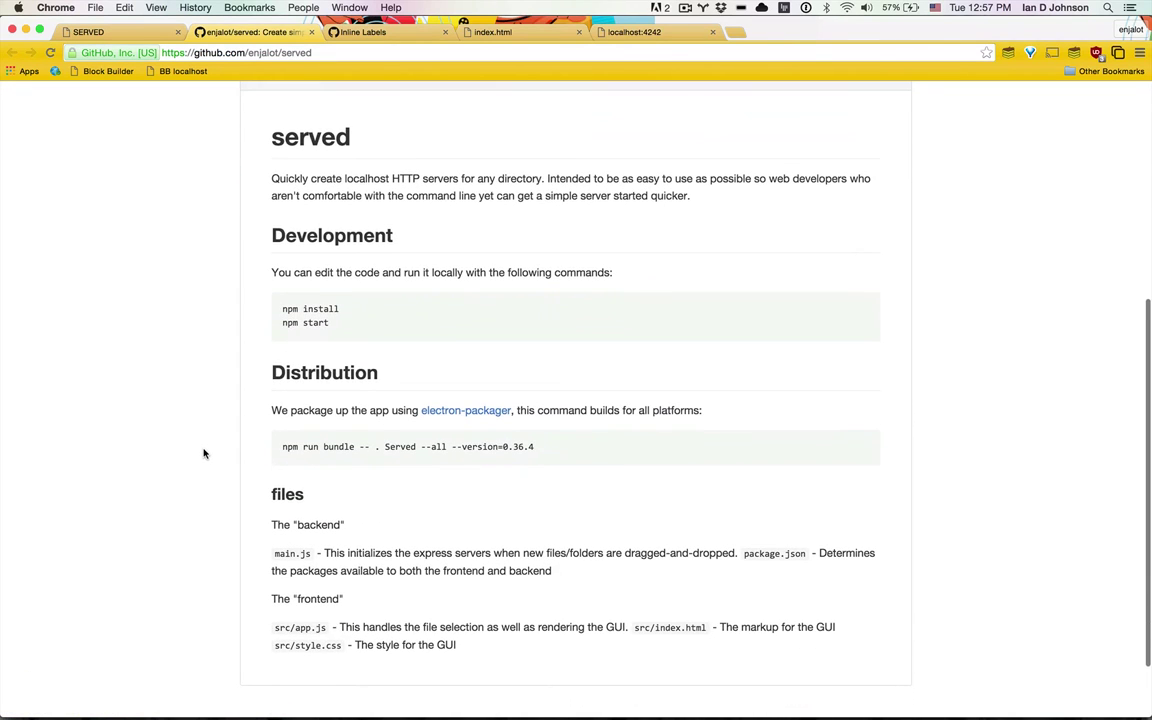
scroll(203, 453, up, 8)
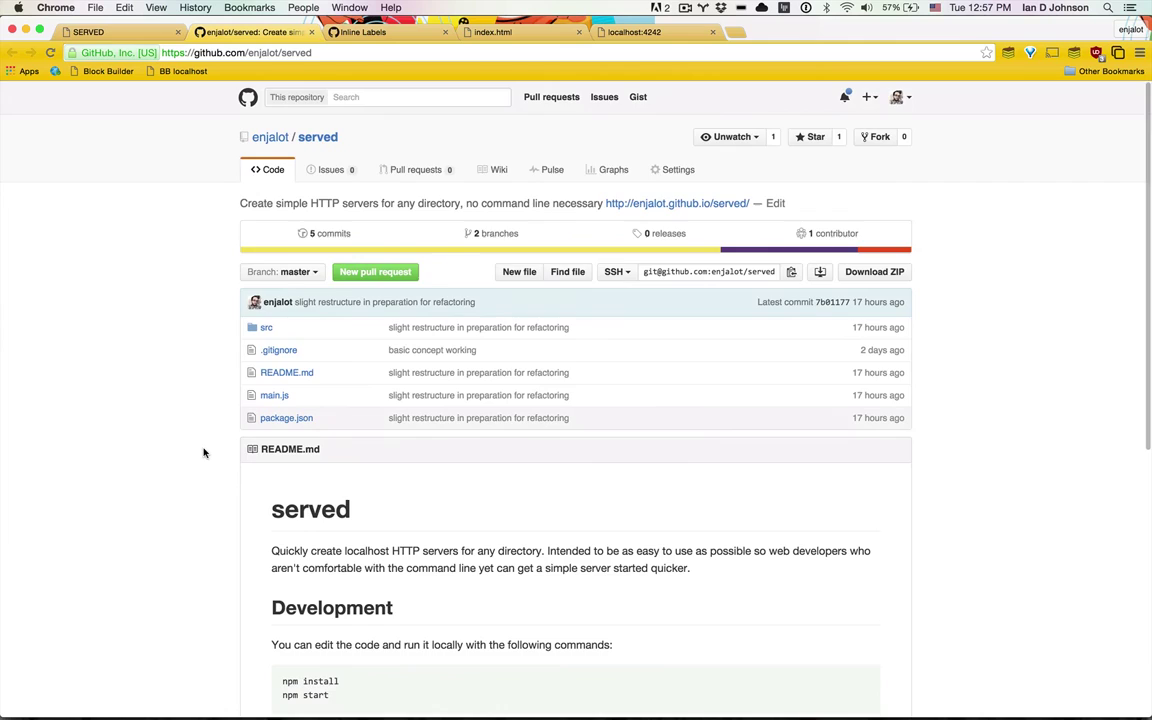
Step: Return to the SERVED homepage tab and scroll back to the top
key(super+1)
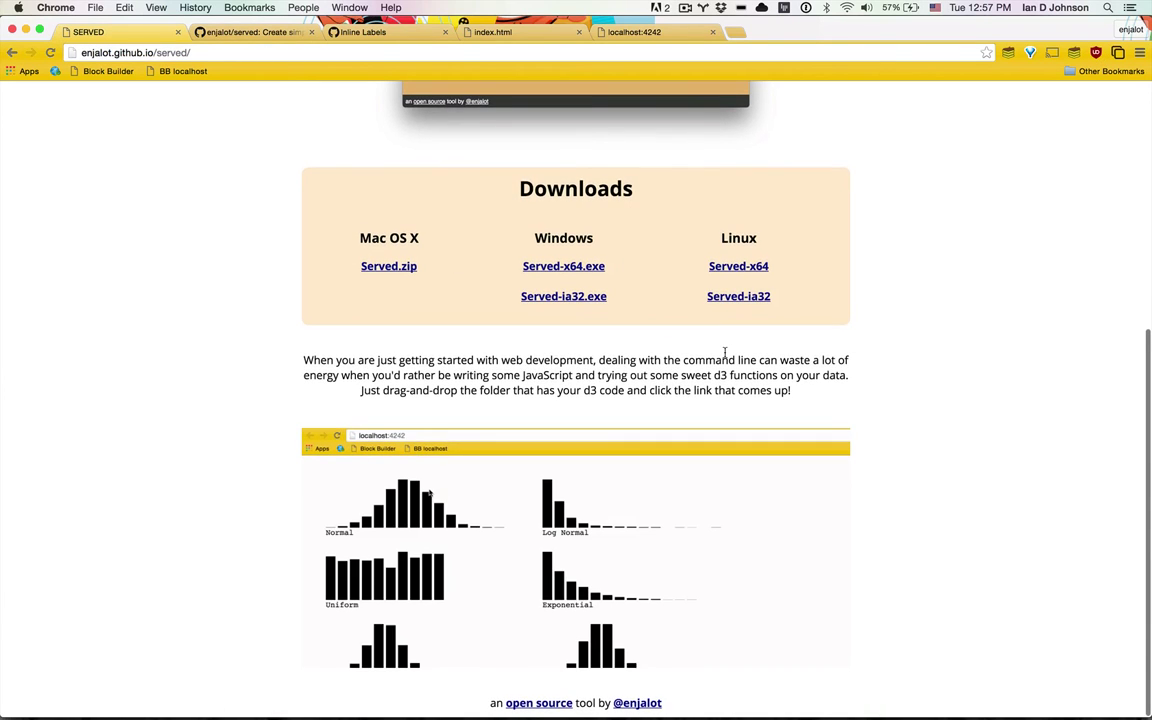
scroll(725, 352, up, 6)
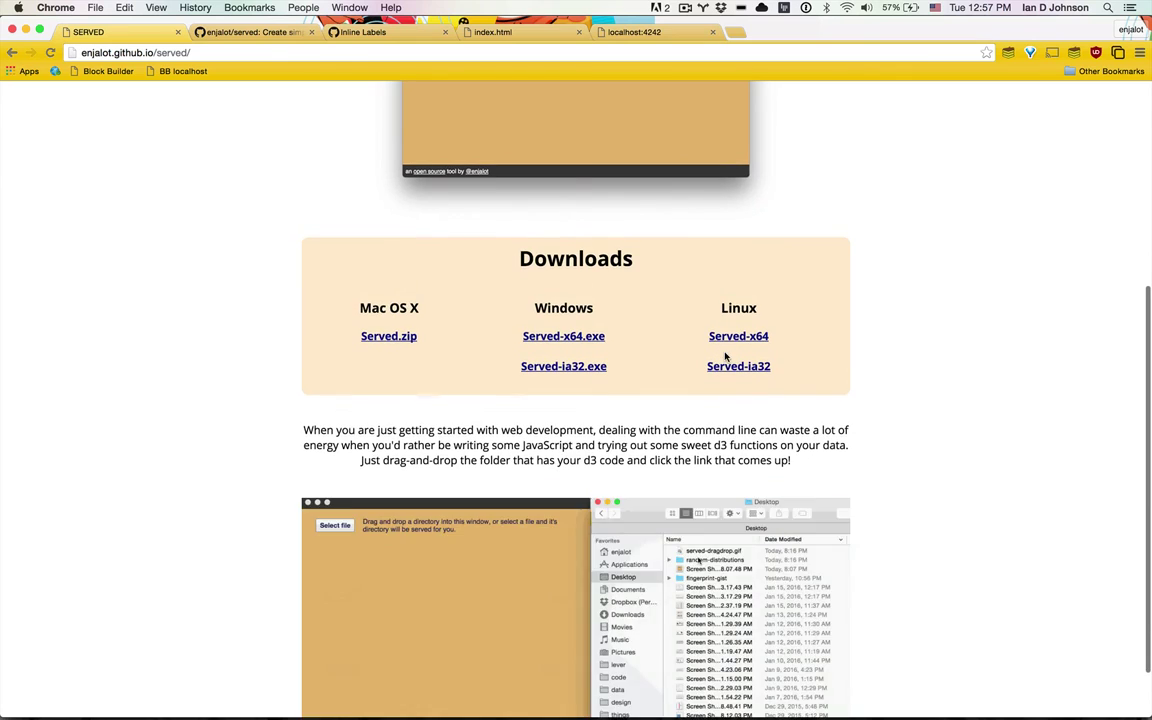
scroll(725, 356, up, 3)
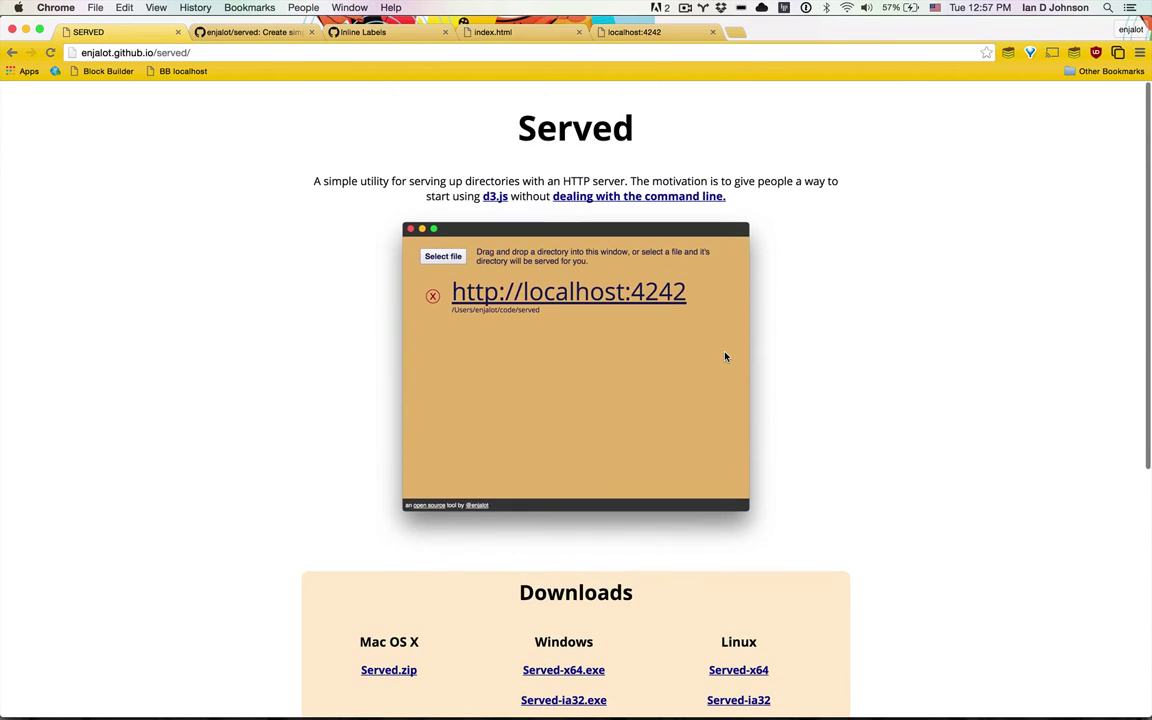